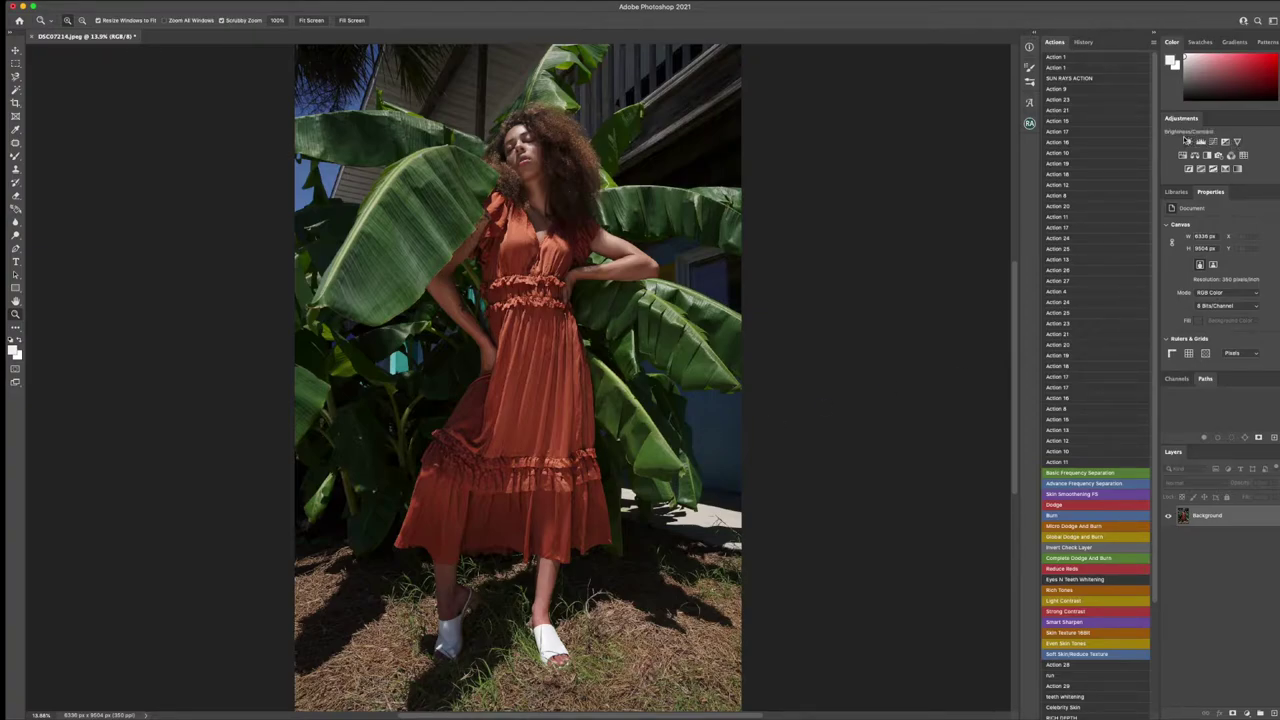
# Step: Add a Brightness/Contrast adjustment layer above the orange-dress Background photo
pyautogui.click(1186, 141)
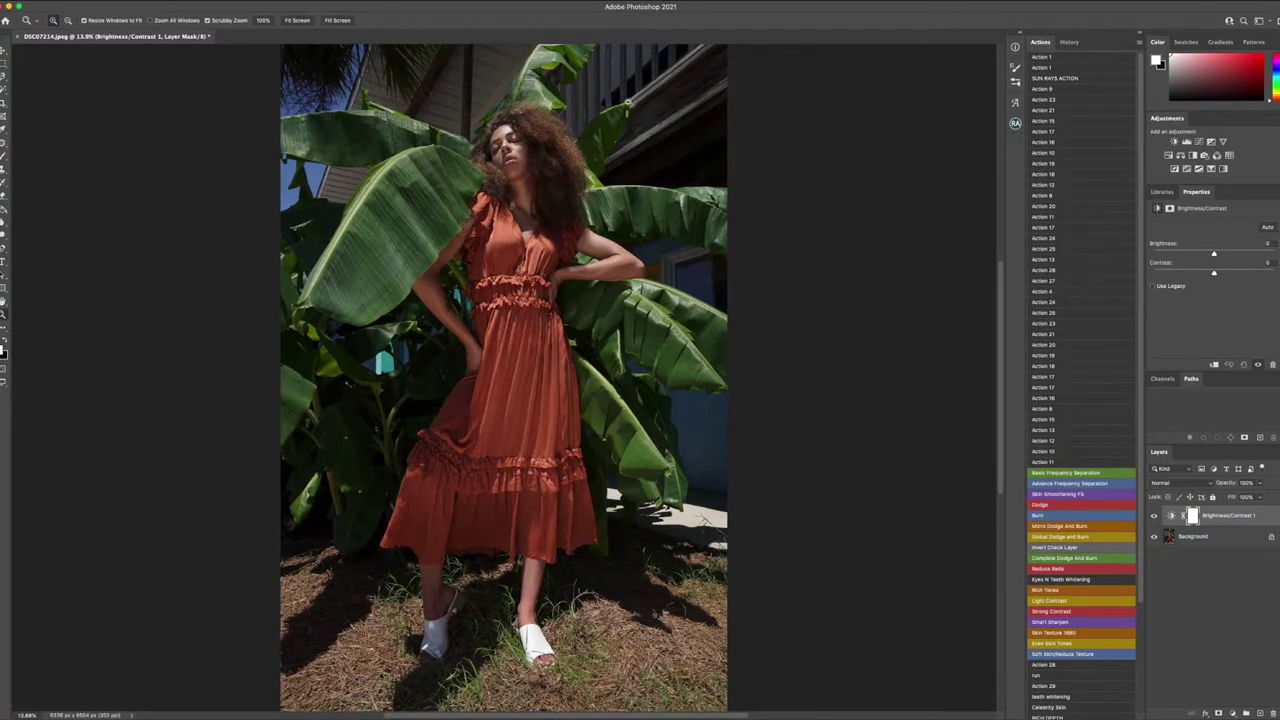
# Step: Set the Brightness/Contrast brightness to about 11 and select the Background layer
pyautogui.click(1219, 253)
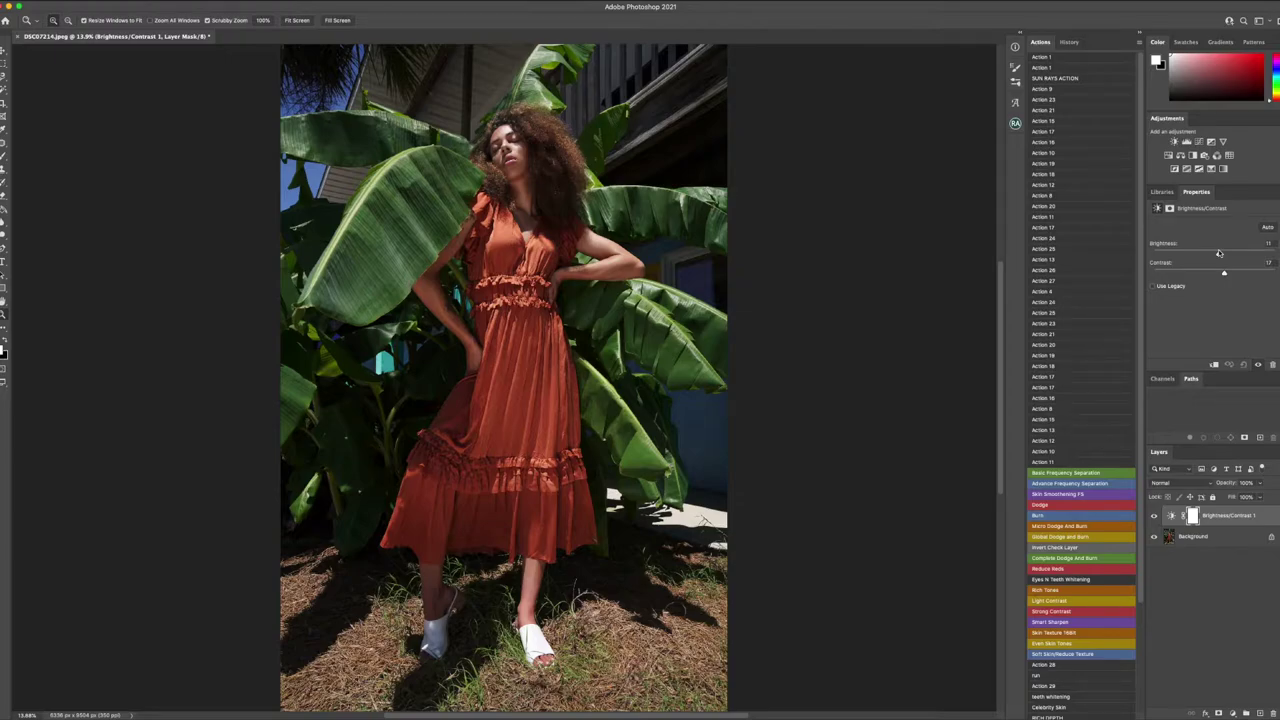
pyautogui.click(1222, 539)
# Step: Dodge the midtones across the model and foliage, resizing the brush for finer areas
pyautogui.click(4, 236)
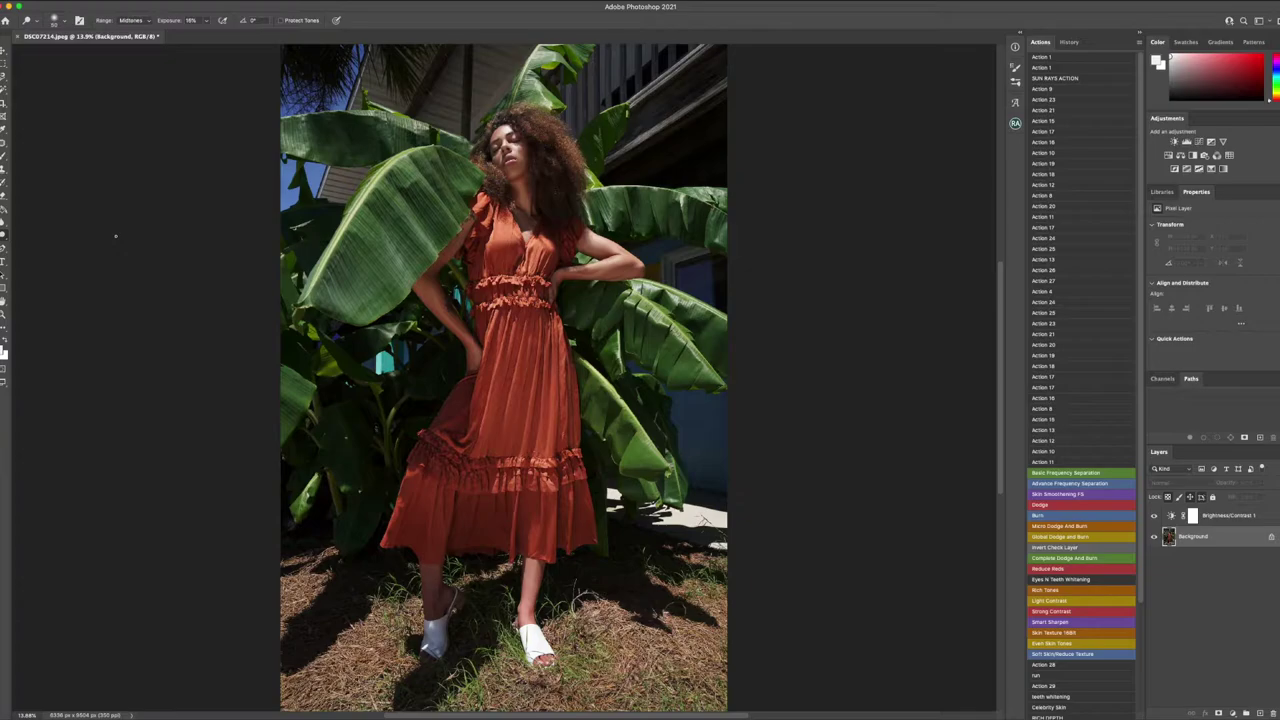
pyautogui.press(']')
pyautogui.press(']')
pyautogui.press(']')
pyautogui.press(']')
pyautogui.press(']')
pyautogui.press(']')
pyautogui.press(']')
pyautogui.press(']')
pyautogui.press(']')
pyautogui.press(']')
pyautogui.press('[')
pyautogui.press('[')
pyautogui.press('[')
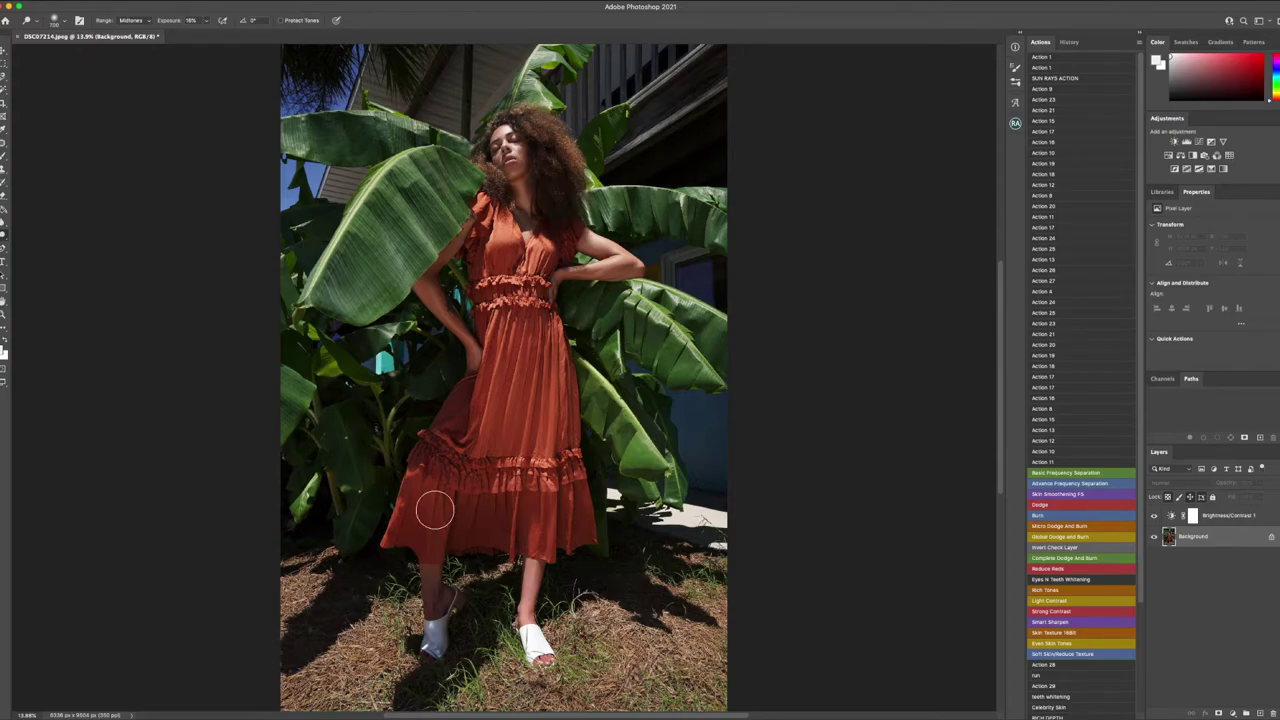
pyautogui.press('[')
pyautogui.press('[')
pyautogui.press('[')
# Step: Compare with the unedited snapshot, restore the last Dodge state, and add a Color Balance layer
pyautogui.click(1070, 42)
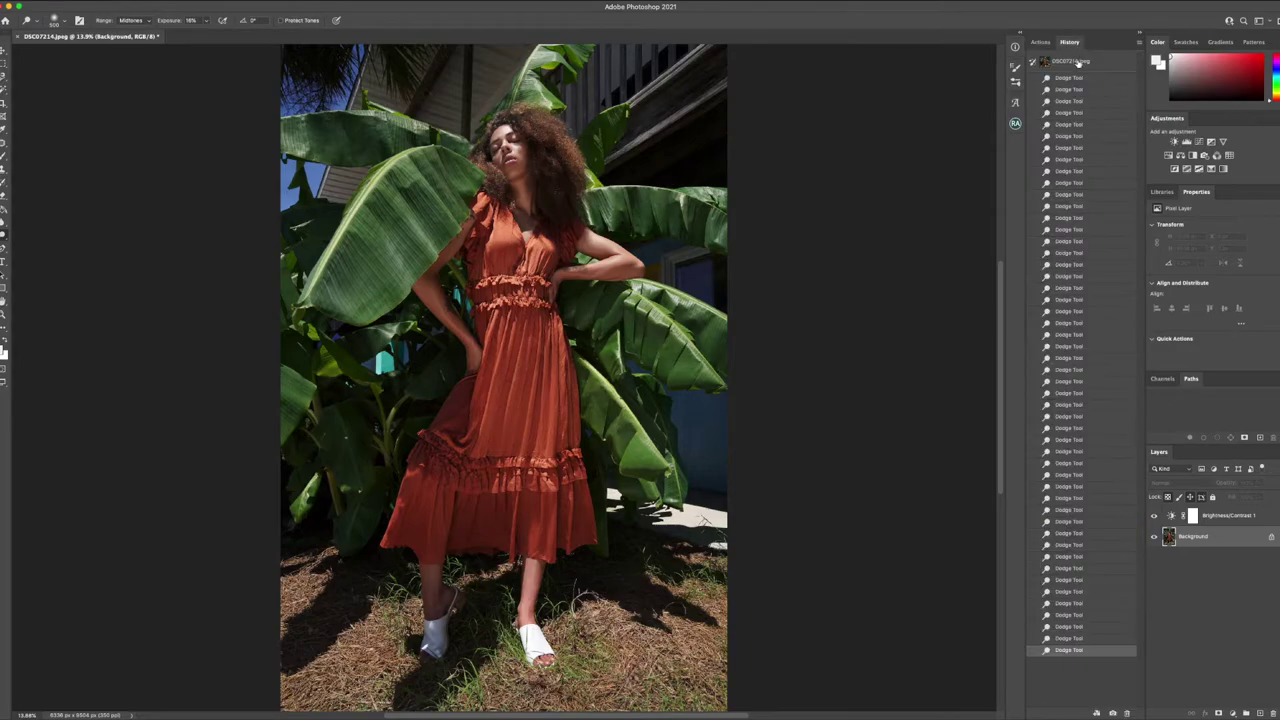
pyautogui.click(1078, 64)
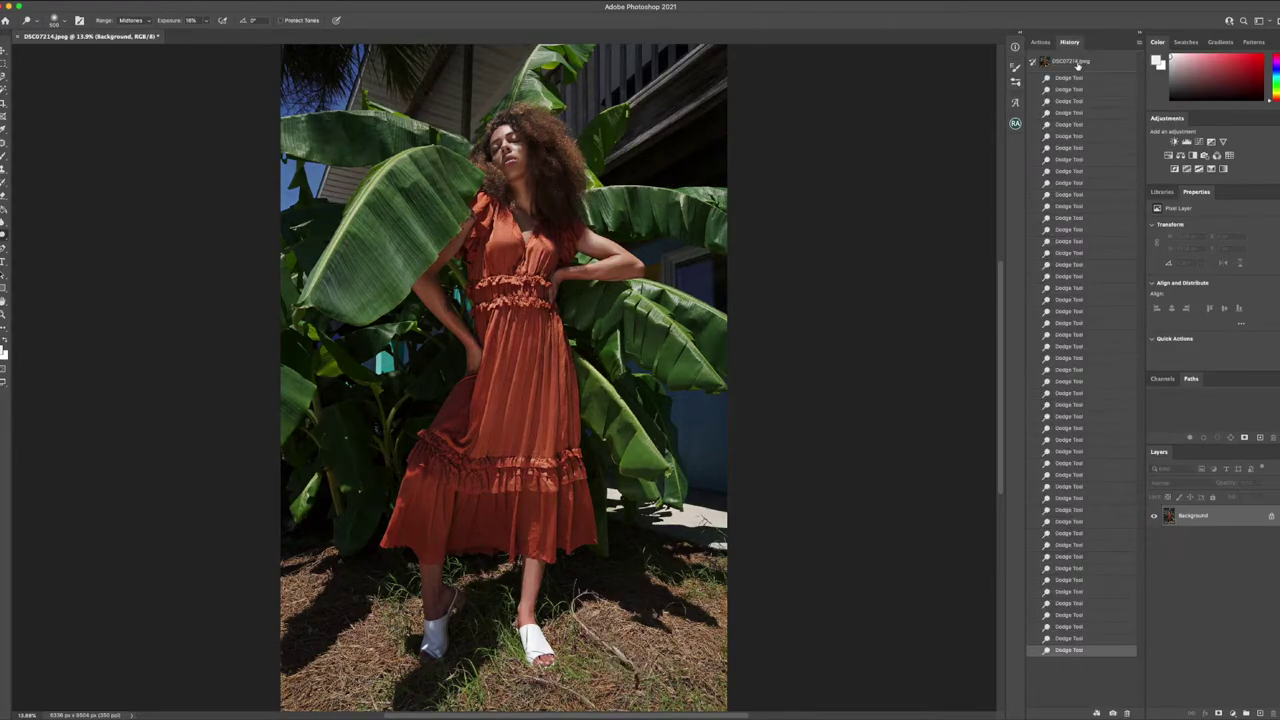
pyautogui.click(1067, 650)
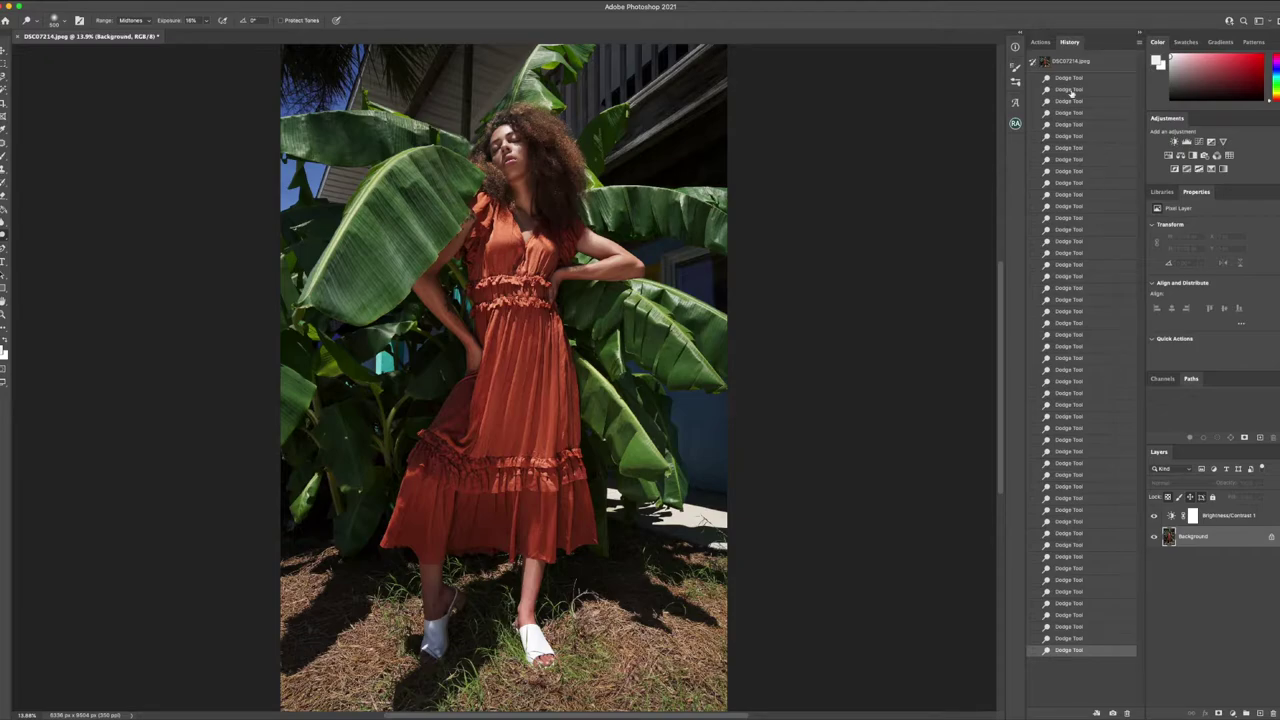
pyautogui.click(1045, 43)
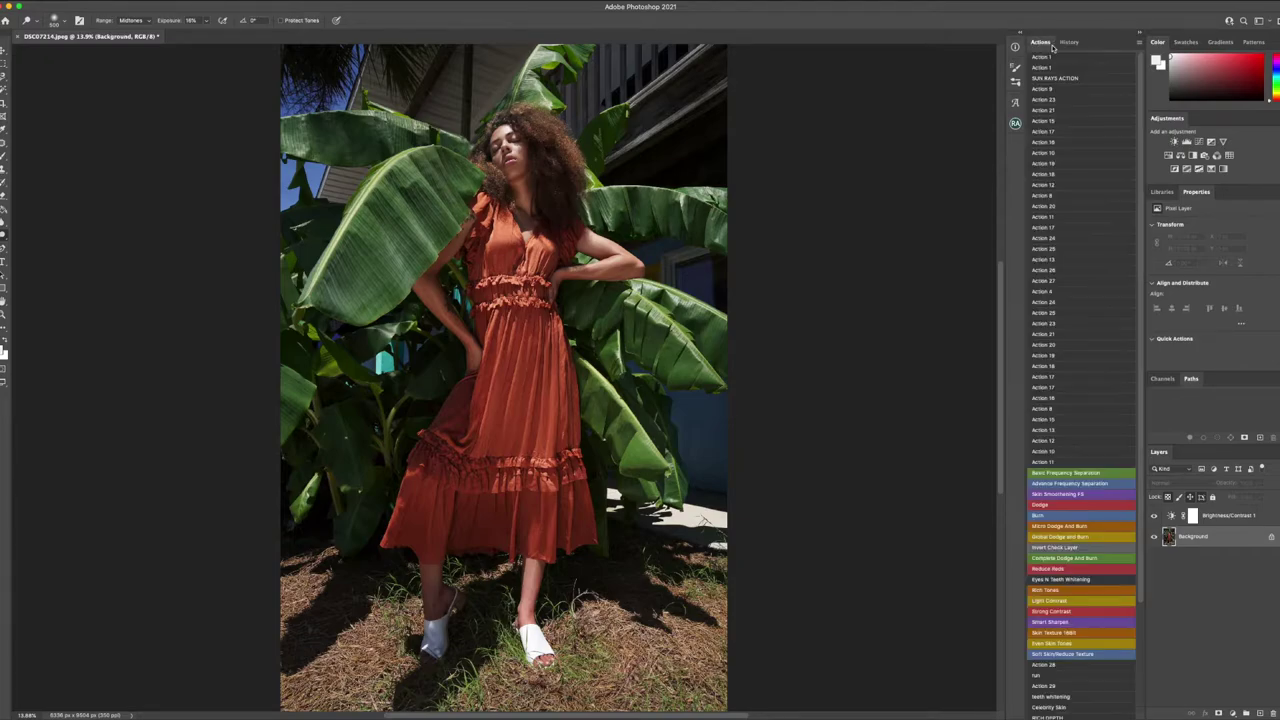
pyautogui.click(1183, 157)
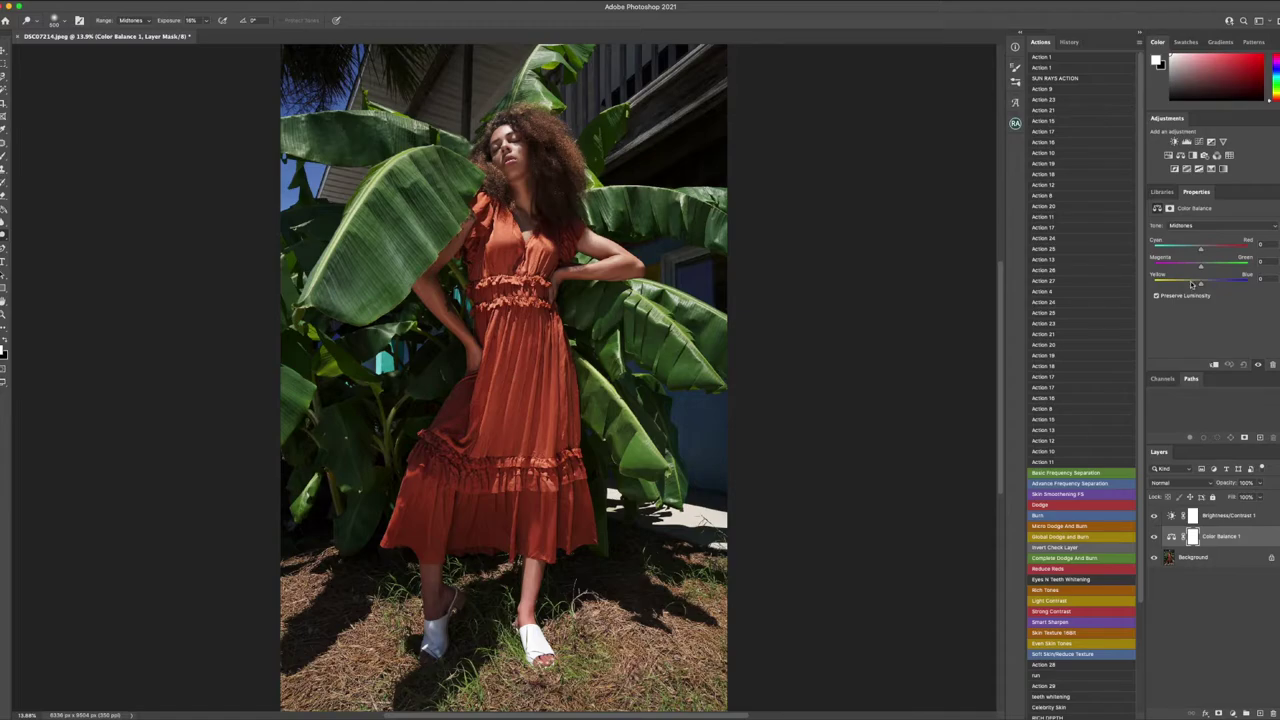
# Step: Warm the midtones with Cyan–Red +13 and Yellow–Blue −9, toggling the layer to compare
pyautogui.moveTo(1201, 286); pyautogui.dragTo(1193, 287)
pyautogui.moveTo(1202, 252); pyautogui.dragTo(1217, 250)
pyautogui.click(1155, 538)
pyautogui.click(1155, 538)
pyautogui.click(1237, 566)
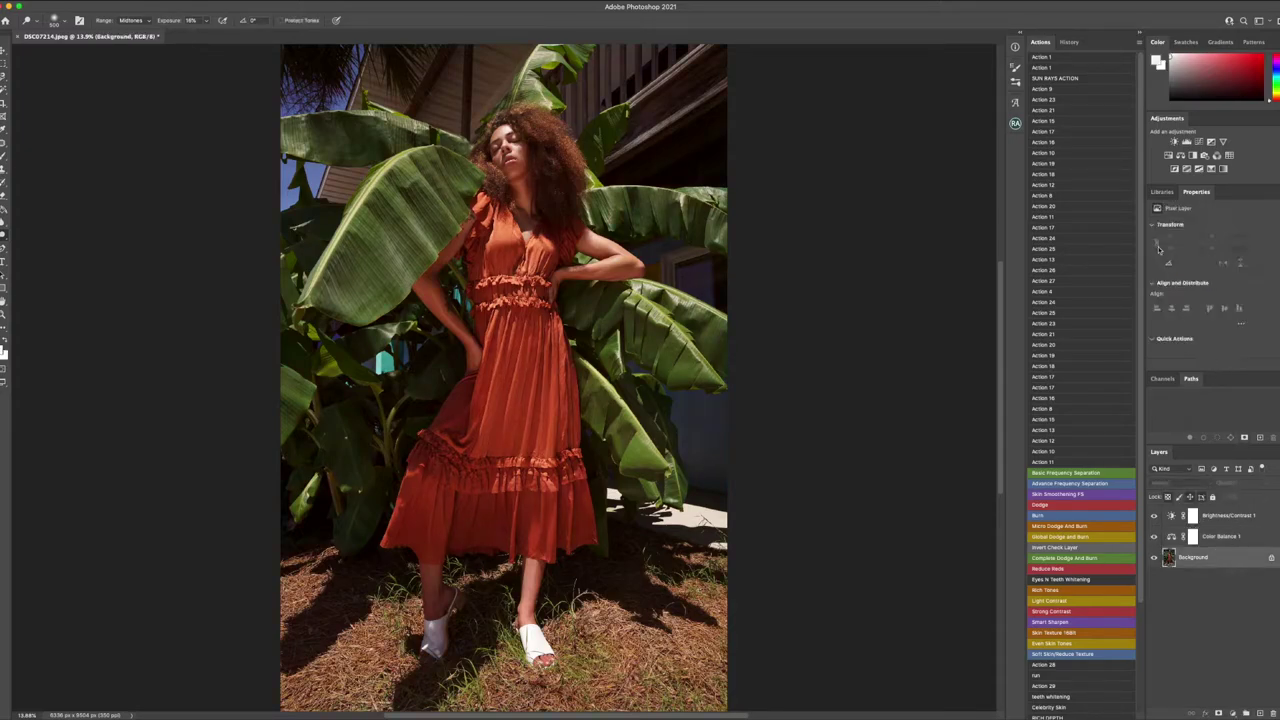
# Step: Add a Selective Color layer and reduce cyan in the Reds slightly
pyautogui.click(1212, 170)
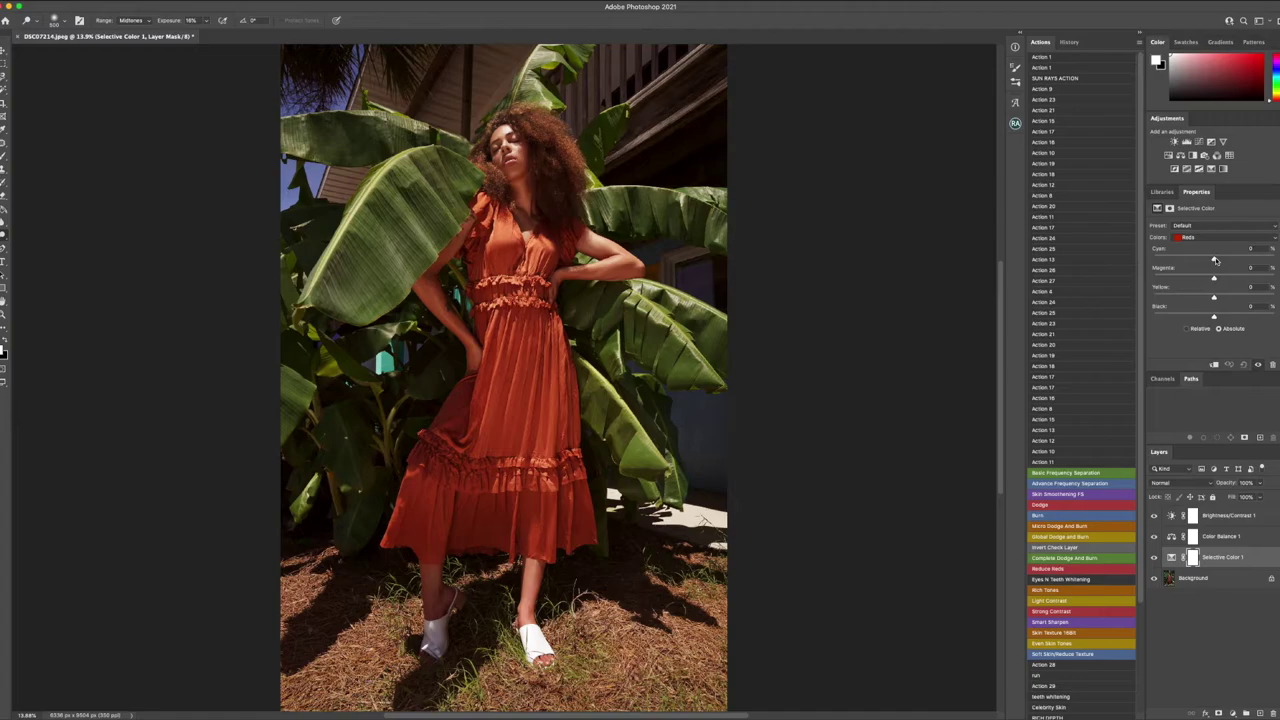
pyautogui.moveTo(1215, 260); pyautogui.dragTo(1215, 296)
# Step: Adjust the Greens in Relative mode: cyan −39, magenta −23, yellow +56, black +22
pyautogui.click(1190, 237)
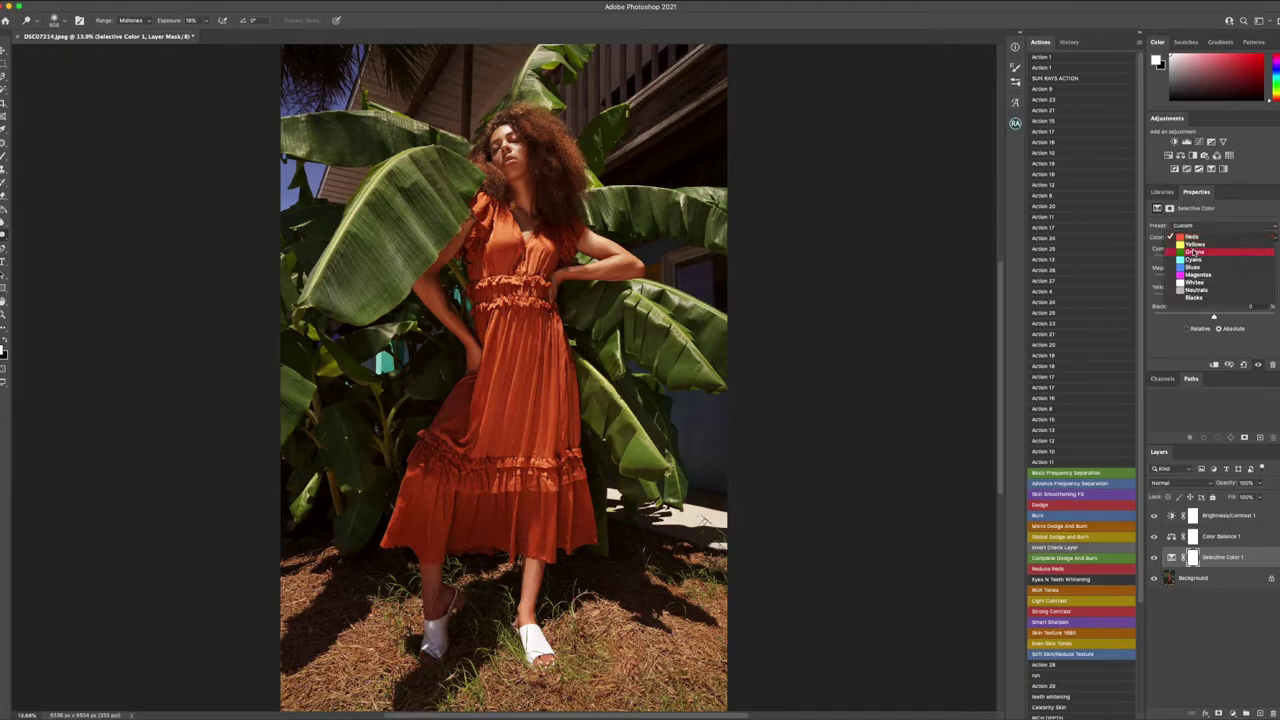
pyautogui.click(1193, 252)
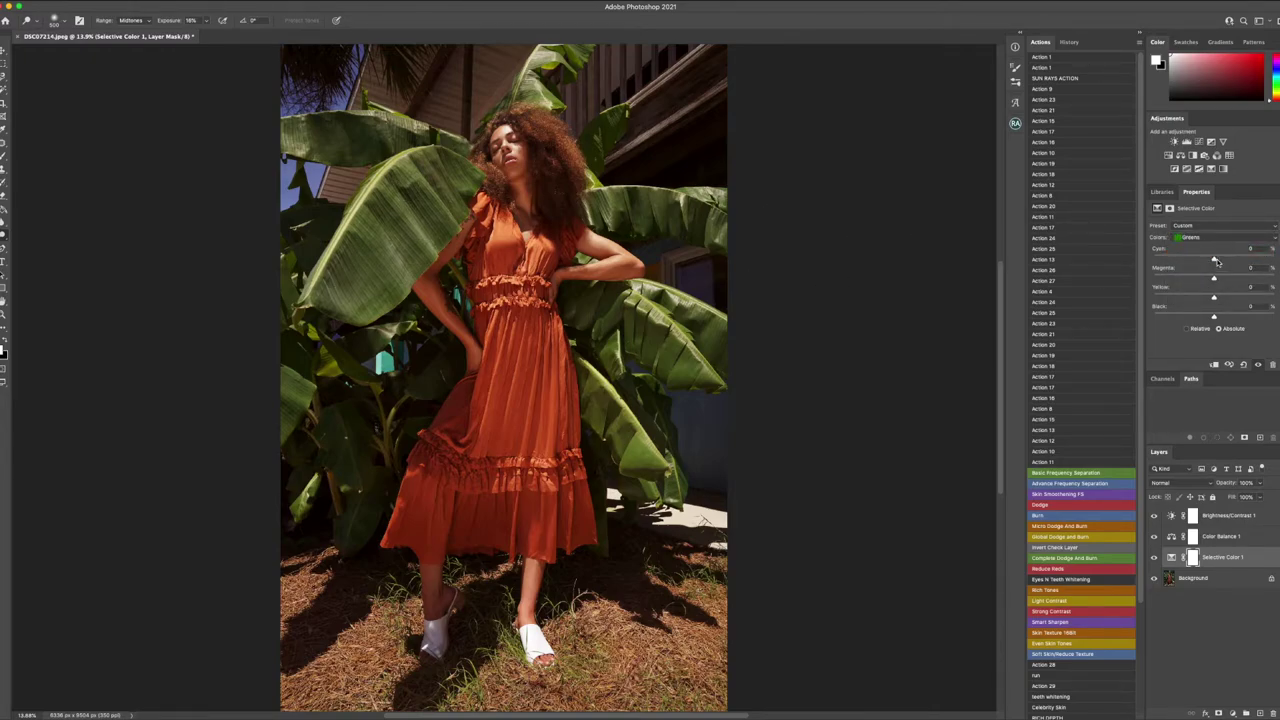
pyautogui.moveTo(1215, 261); pyautogui.dragTo(1141, 262)
pyautogui.moveTo(1154, 259); pyautogui.dragTo(1191, 267)
pyautogui.moveTo(1217, 281); pyautogui.dragTo(1154, 297)
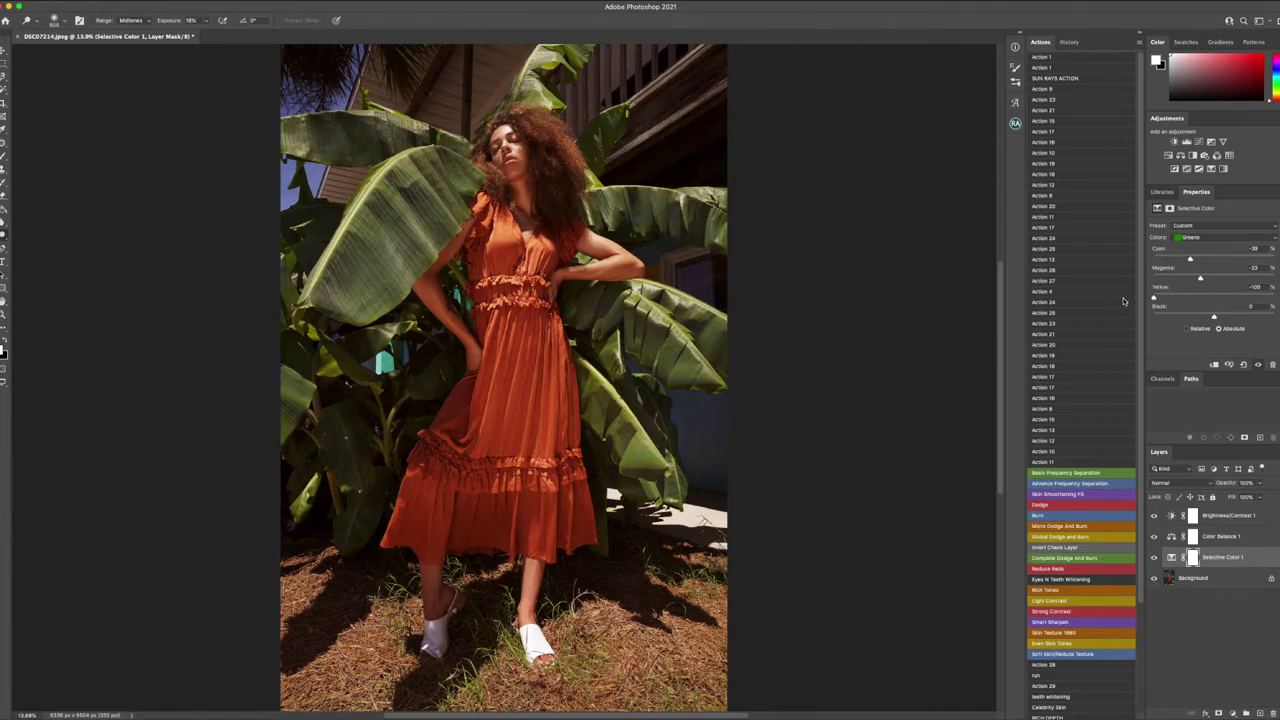
pyautogui.moveTo(1155, 298); pyautogui.dragTo(1220, 298)
pyautogui.click(1246, 298)
pyautogui.click(1187, 329)
pyautogui.moveTo(1214, 318); pyautogui.dragTo(1274, 317)
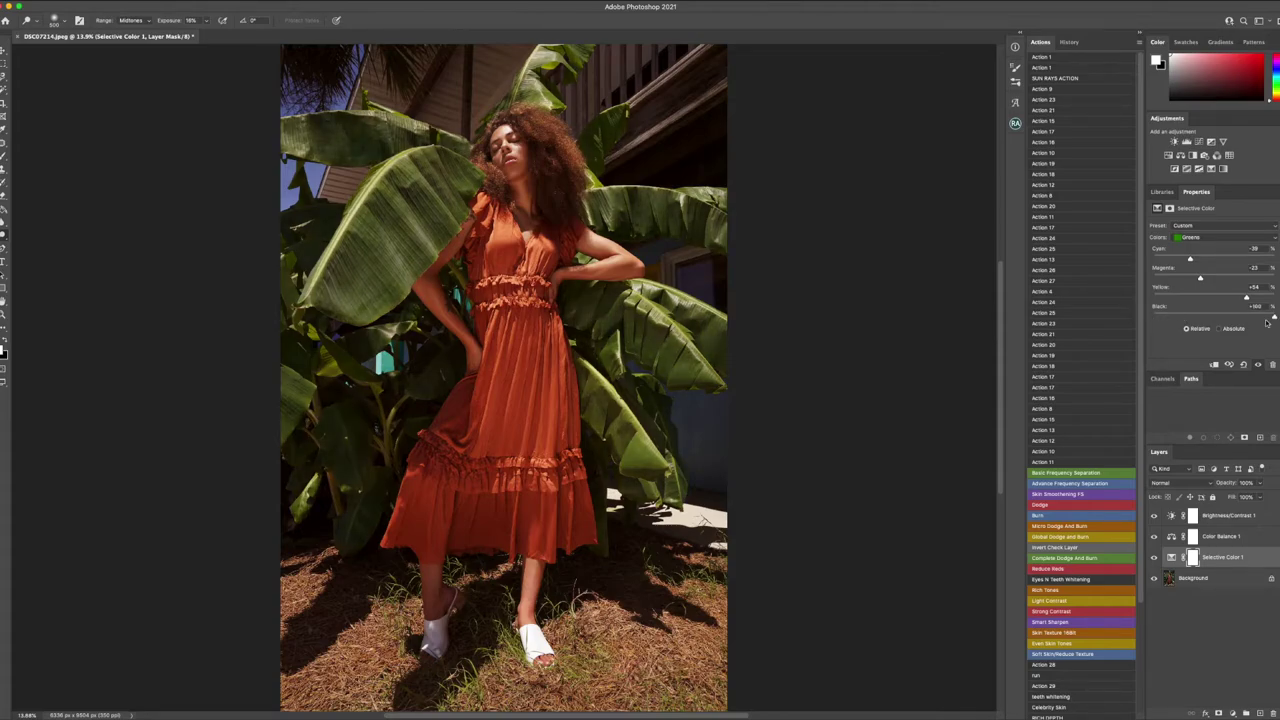
pyautogui.moveTo(1274, 318); pyautogui.dragTo(1228, 320)
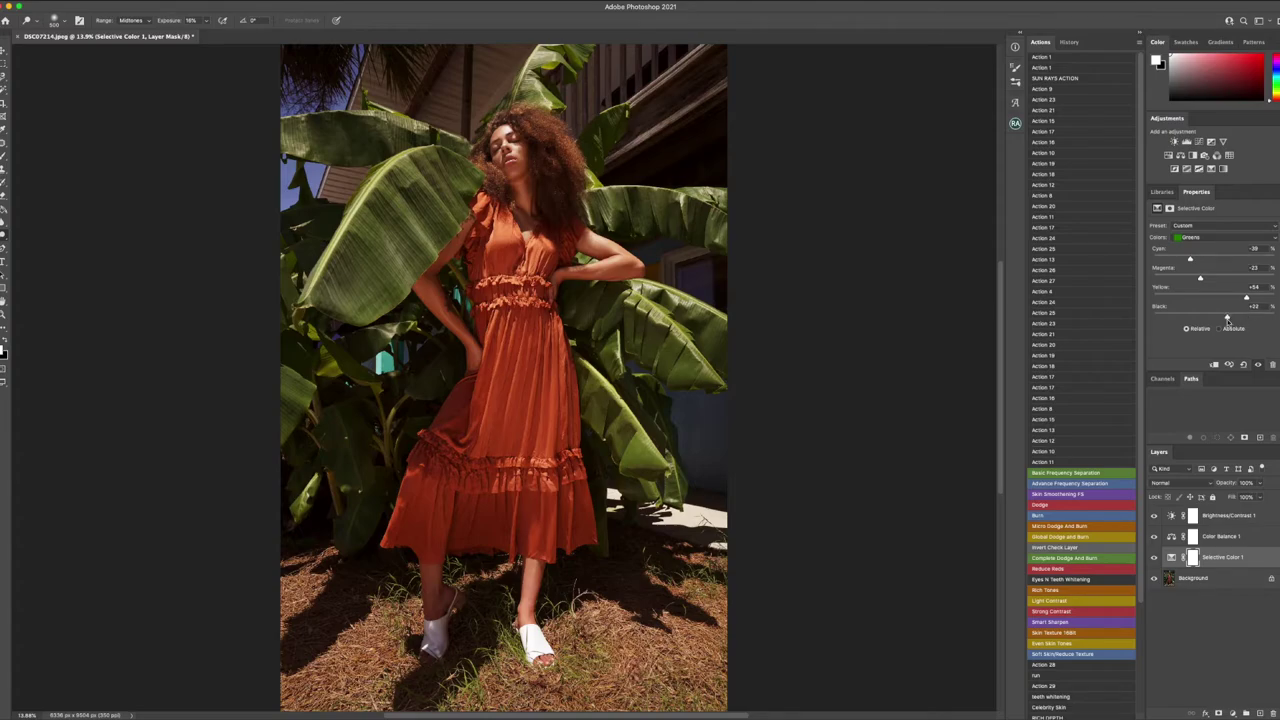
pyautogui.click(1211, 238)
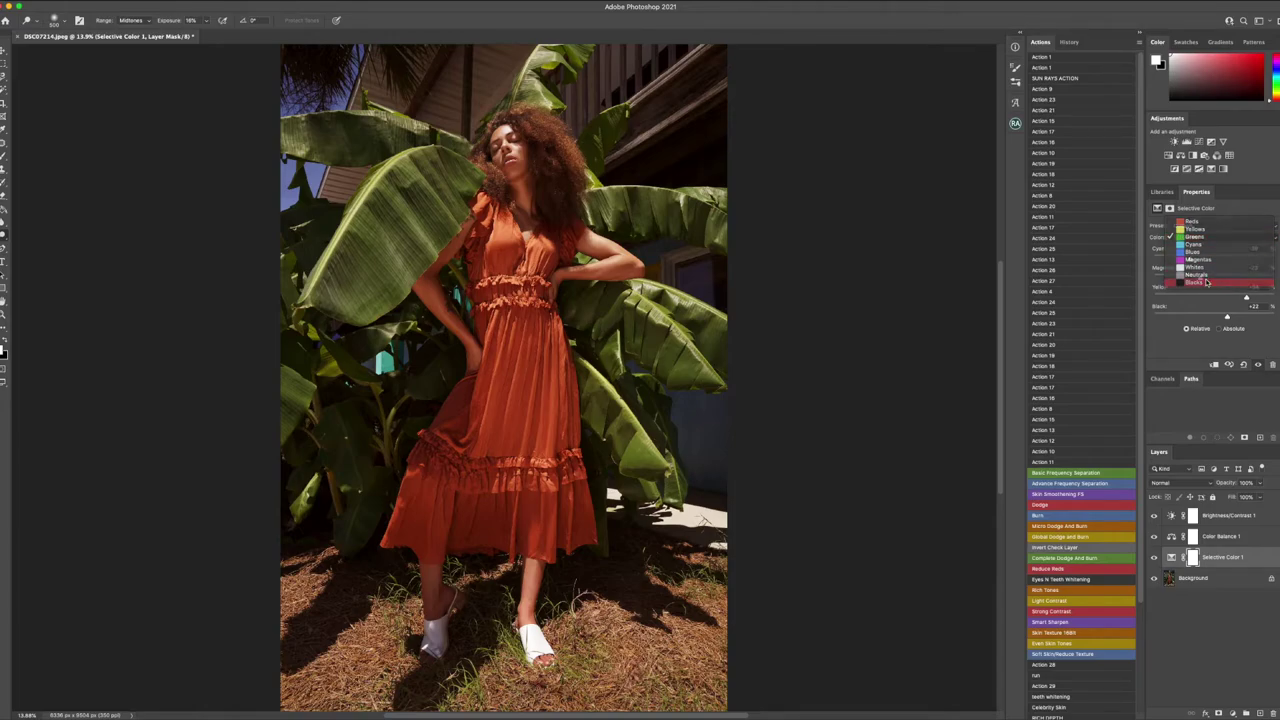
# Step: Set the Blacks to magenta +2 and yellow −7, leaving cyan and black at 0
pyautogui.click(1207, 283)
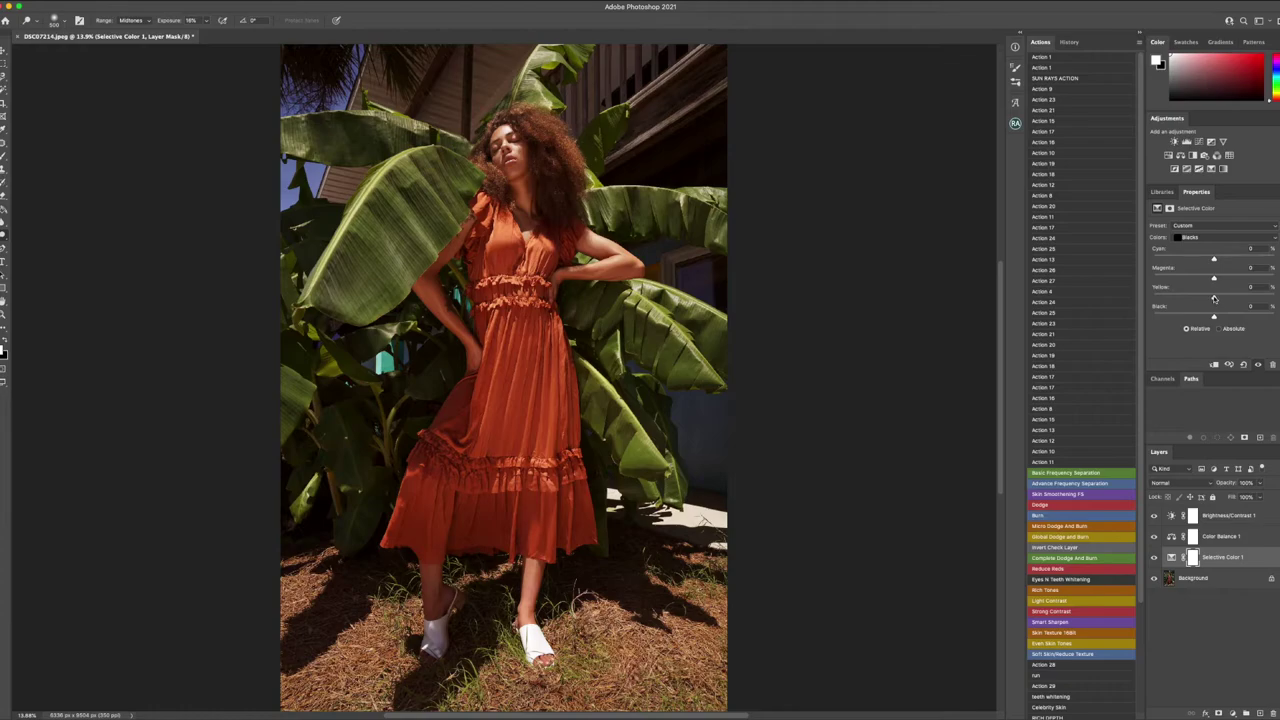
pyautogui.moveTo(1214, 299); pyautogui.dragTo(1209, 299)
pyautogui.moveTo(1214, 278); pyautogui.dragTo(1214, 261)
pyautogui.moveTo(1214, 316)
pyautogui.mouseDown()
pyautogui.moveTo(1250, 316)
pyautogui.moveTo(1215, 318)
pyautogui.mouseUp()
# Step: Set the Neutrals to cyan −3, magenta +3, yellow +5, and add a Hue/Saturation layer
pyautogui.click(1197, 242)
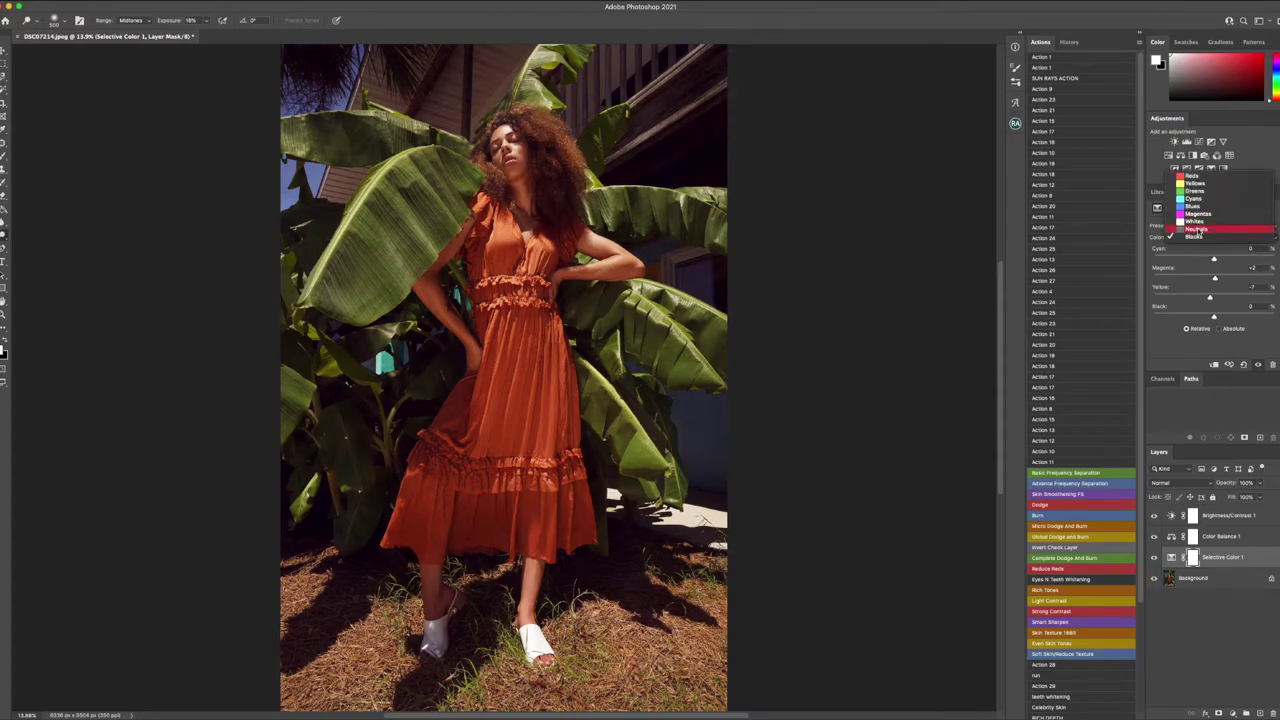
pyautogui.click(1197, 232)
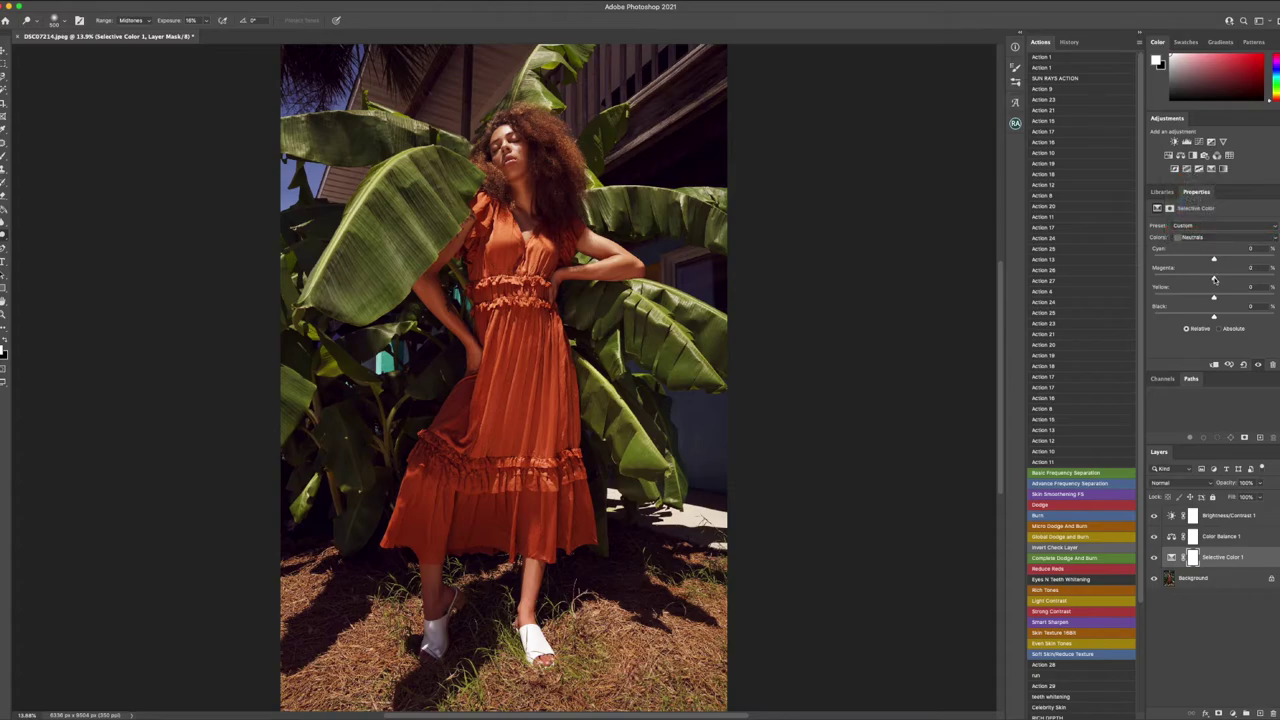
pyautogui.moveTo(1214, 279)
pyautogui.mouseDown()
pyautogui.moveTo(1227, 280)
pyautogui.moveTo(1213, 260)
pyautogui.mouseUp()
pyautogui.moveTo(1214, 297); pyautogui.dragTo(1217, 299)
pyautogui.click(1168, 156)
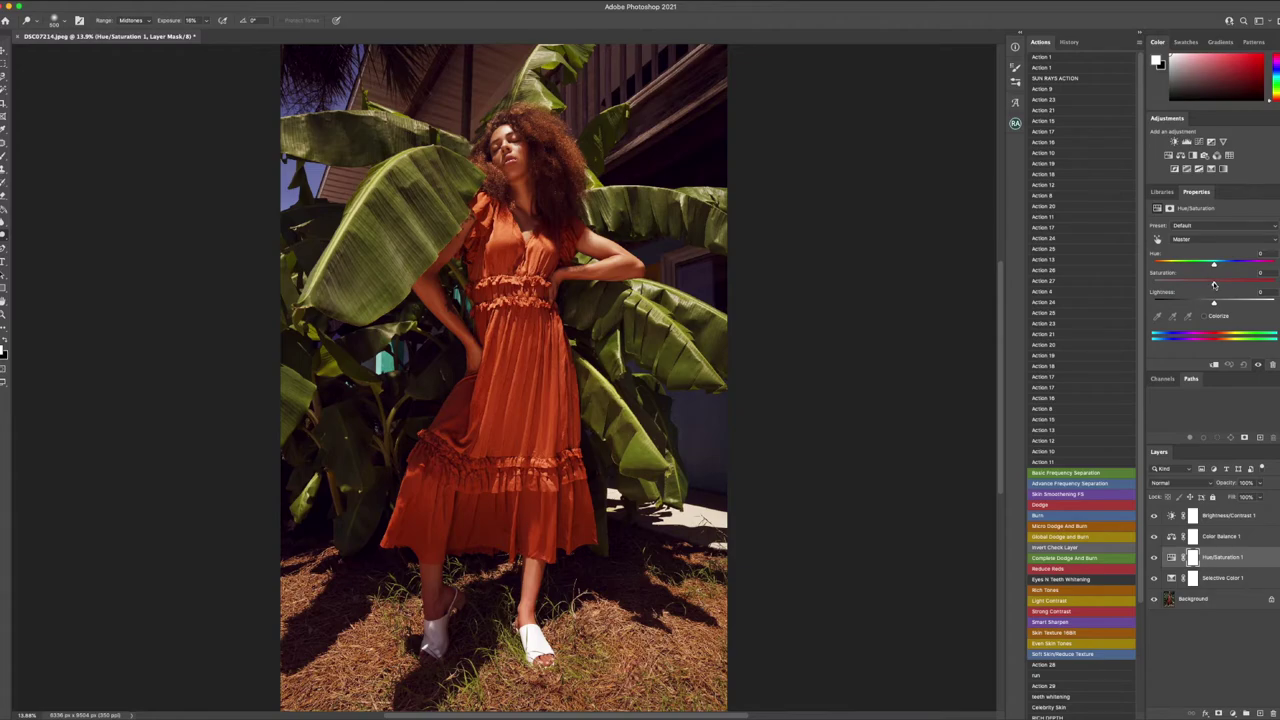
# Step: Lower the Hue/Saturation master saturation to about −20
pyautogui.moveTo(1214, 285)
pyautogui.mouseDown()
pyautogui.moveTo(1112, 278)
pyautogui.moveTo(1202, 284)
pyautogui.mouseUp()
# Step: Compare against the original History snapshot, restore the latest state, and add a Brightness/Contrast 2 layer
pyautogui.click(1220, 601)
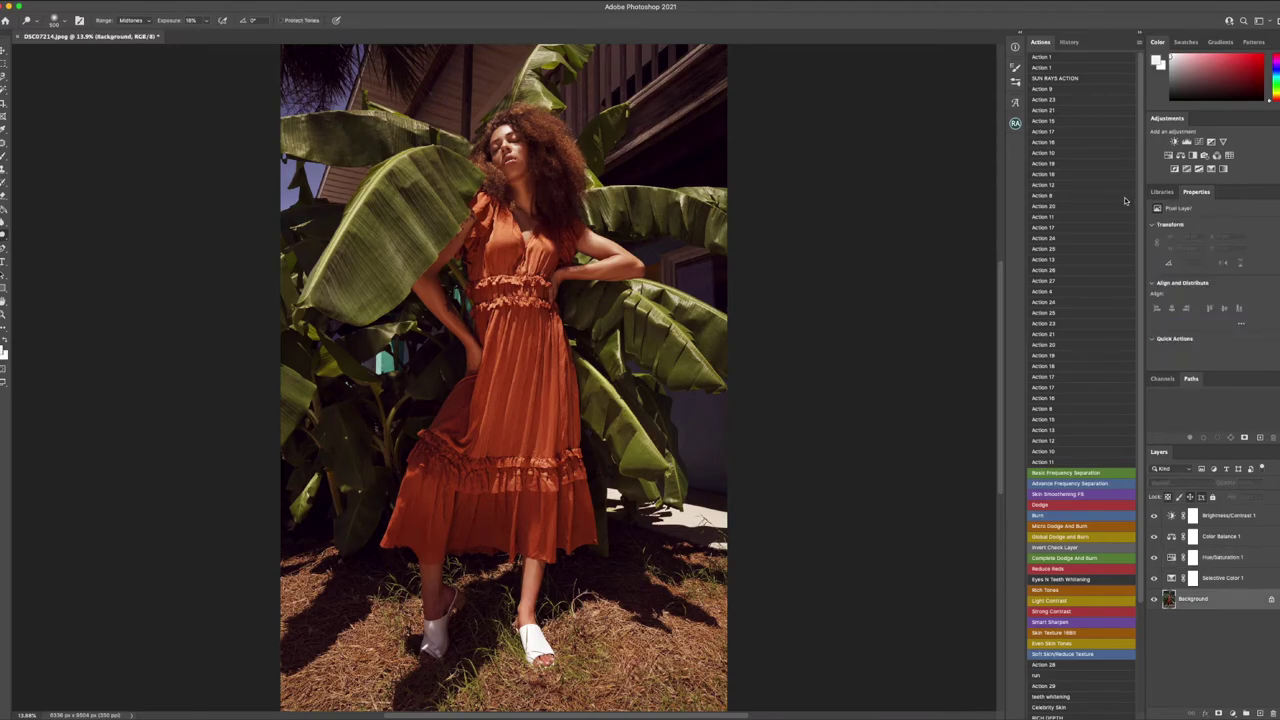
pyautogui.click(1069, 42)
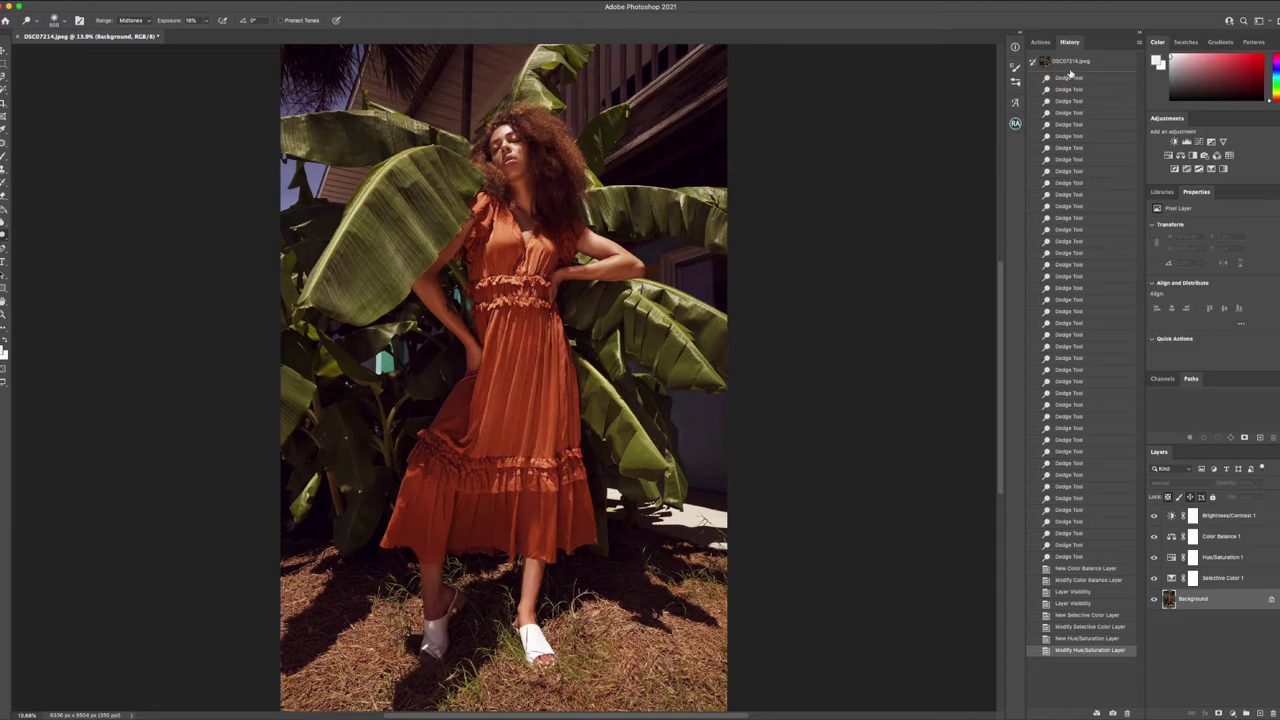
pyautogui.click(1069, 75)
pyautogui.click(1069, 68)
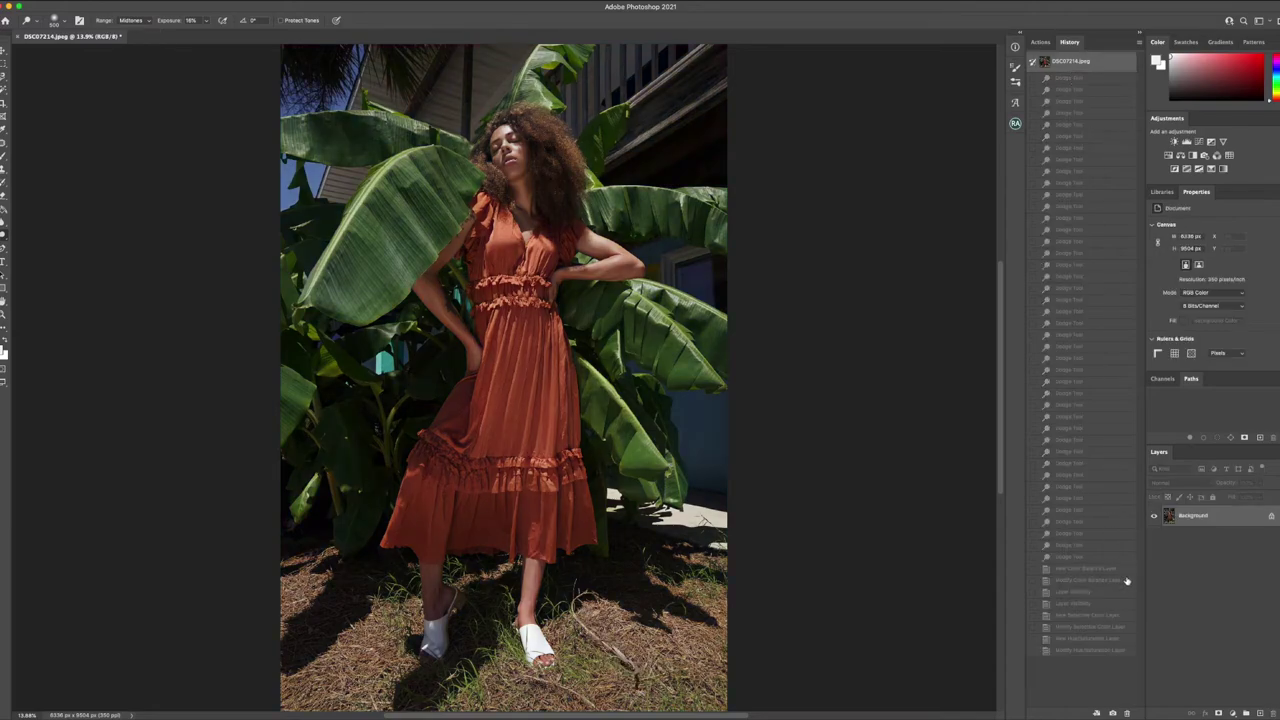
pyautogui.click(1092, 651)
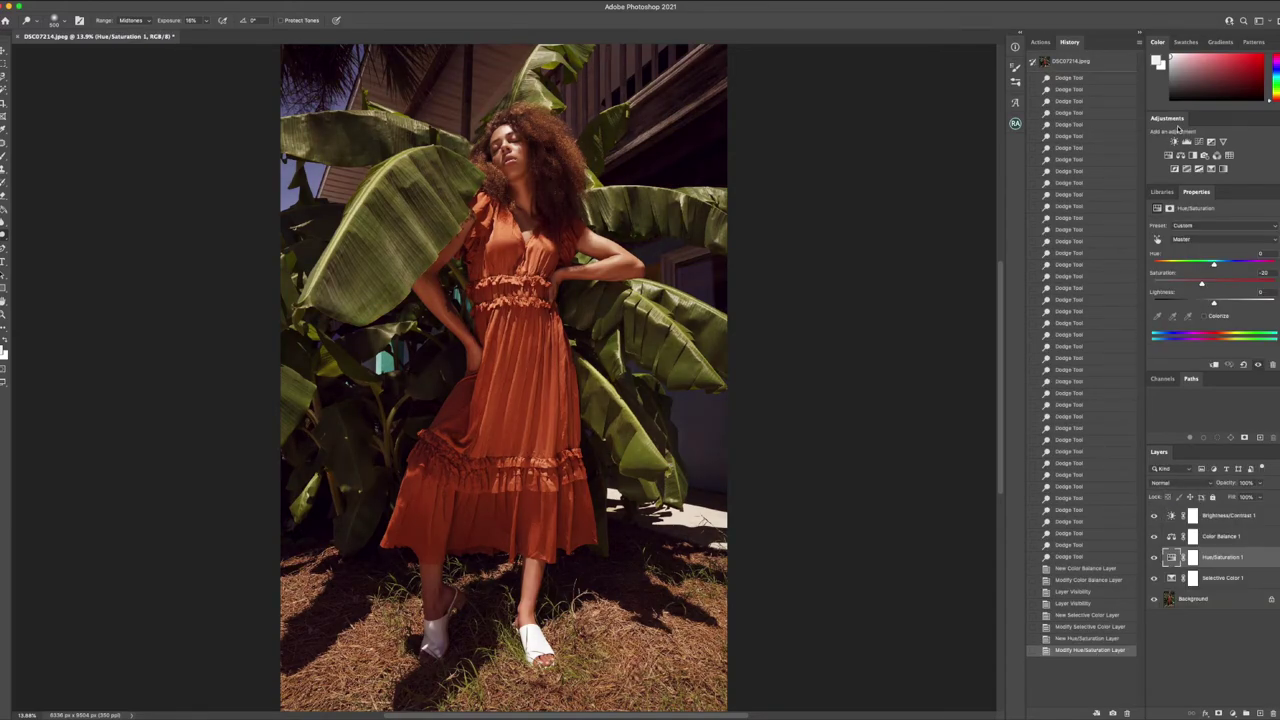
pyautogui.click(1174, 142)
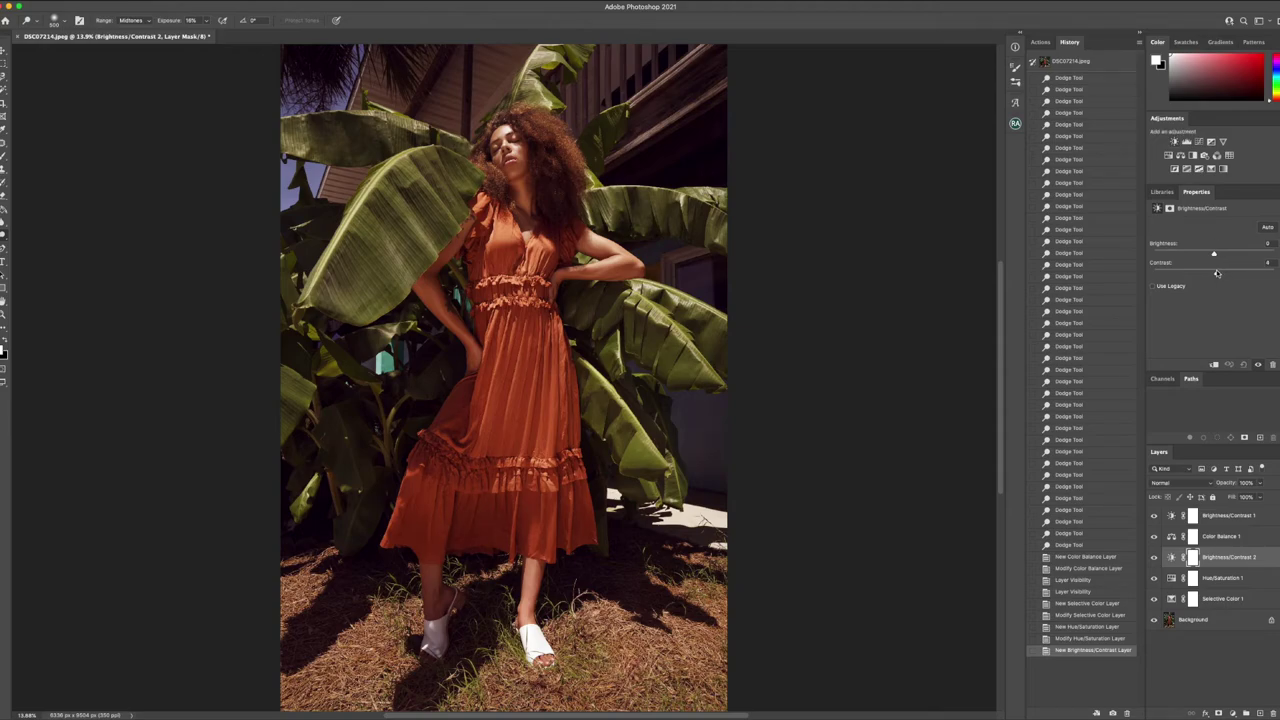
# Step: Raise Brightness/Contrast 2 contrast to 7, then view the original History snapshot for comparison
pyautogui.moveTo(1217, 273); pyautogui.dragTo(1220, 273)
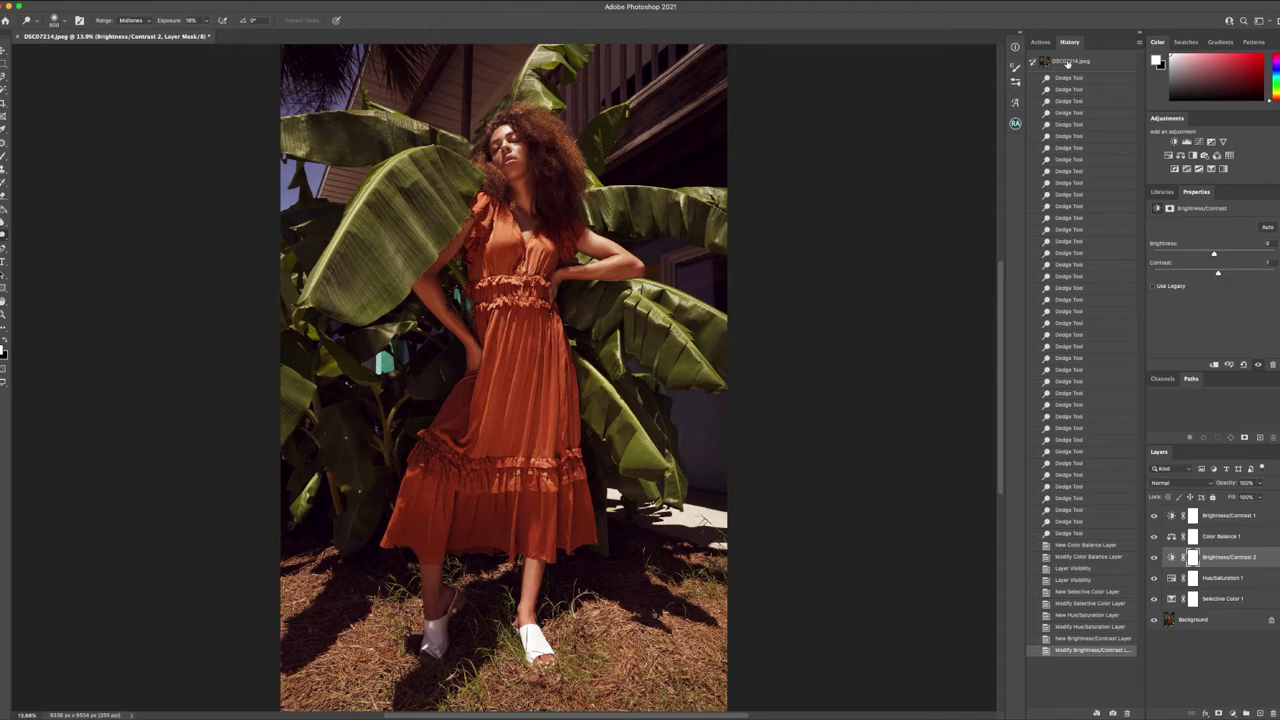
pyautogui.click(1068, 65)
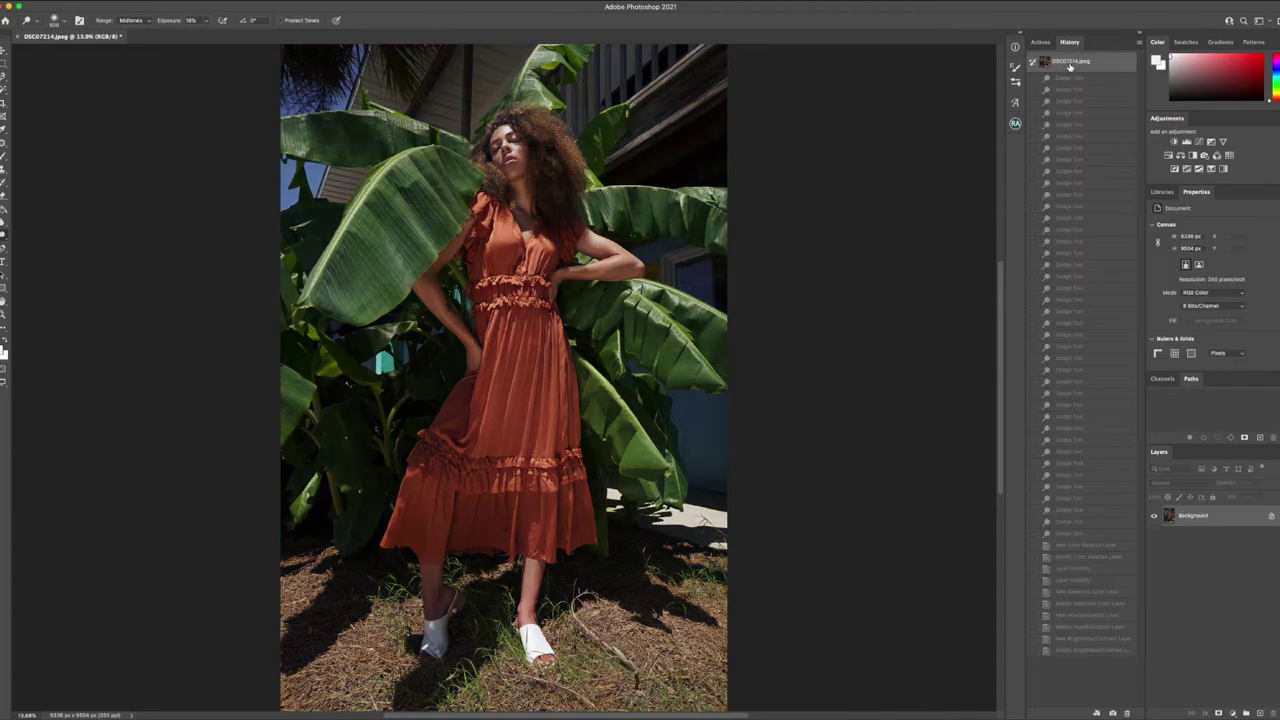
pyautogui.click(1064, 651)
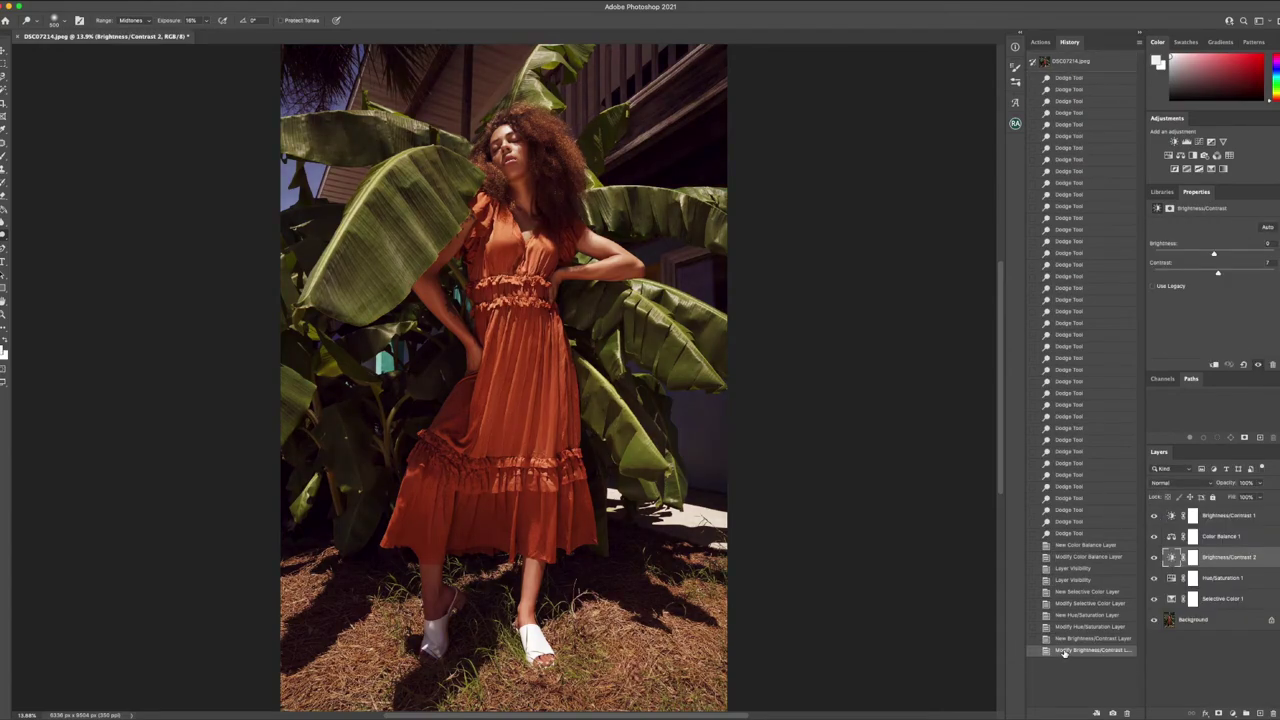